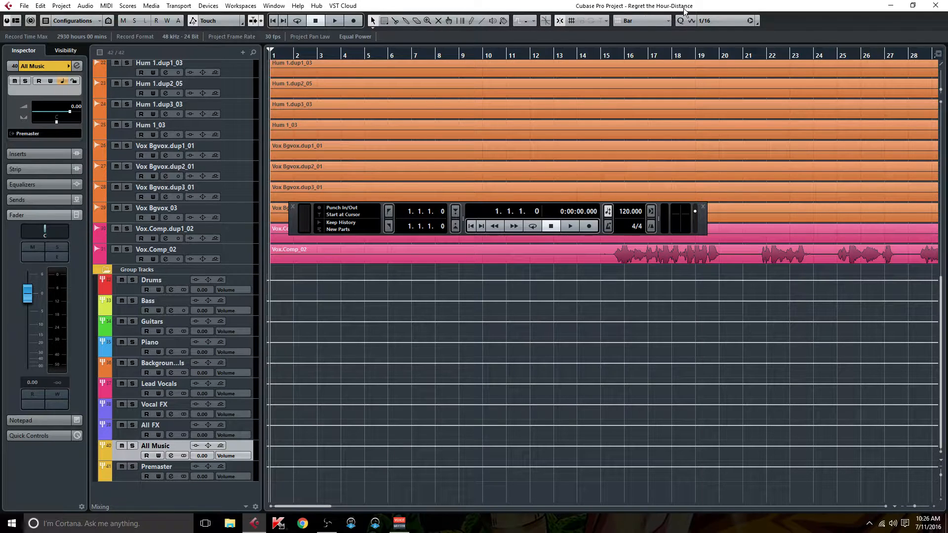
click(579, 65)
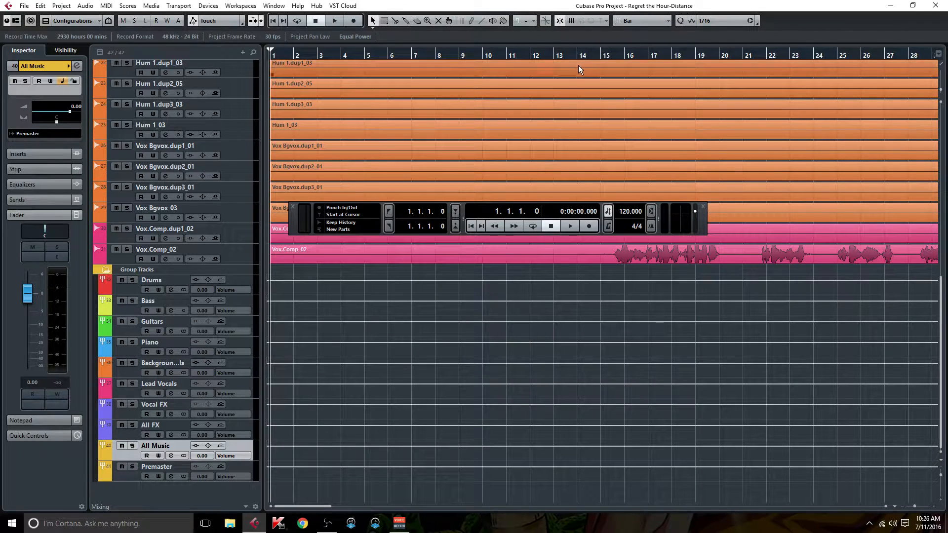
click(564, 81)
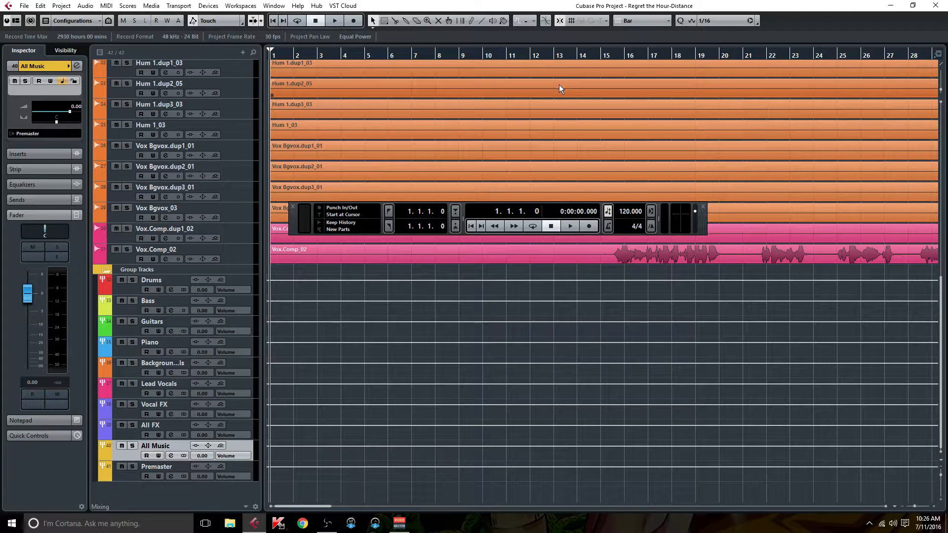
click(540, 102)
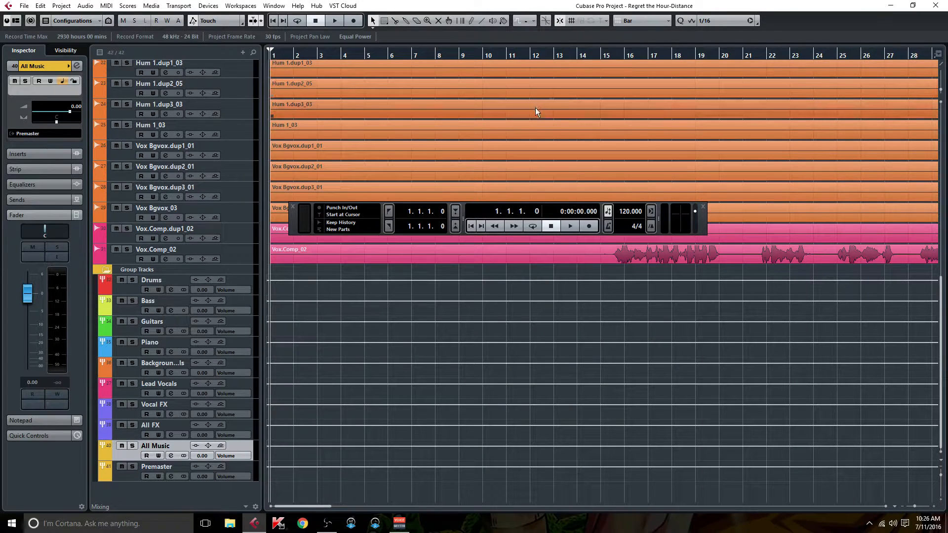
click(624, 98)
click(653, 108)
click(577, 137)
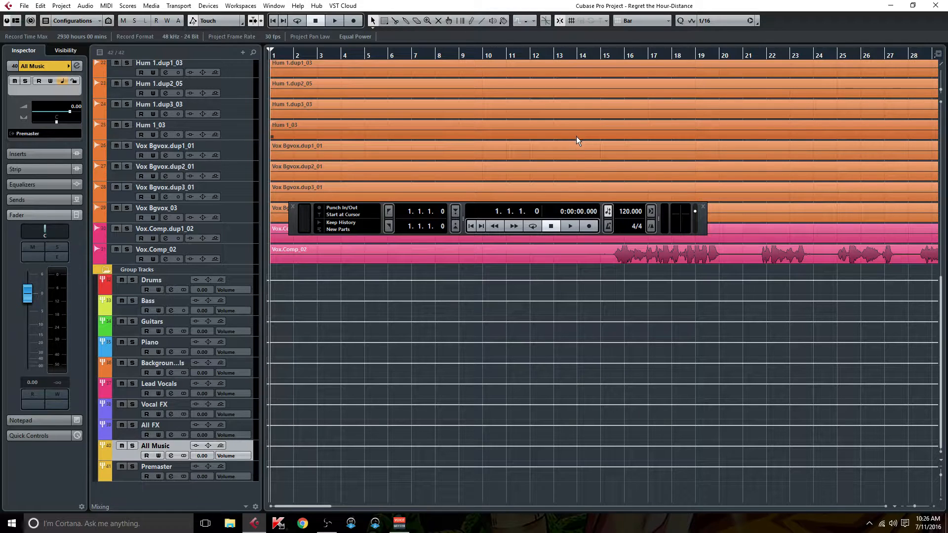
click(570, 140)
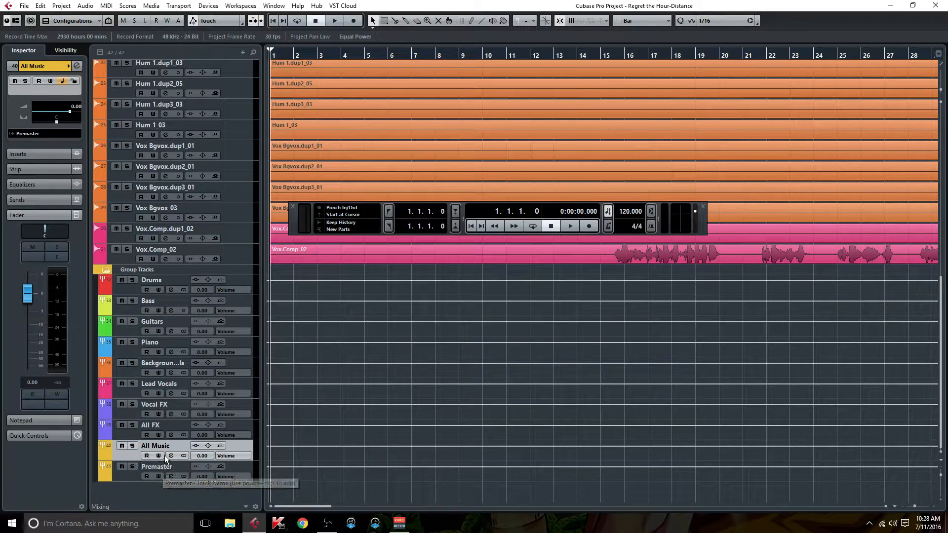
- Open the MixConsole, move the Transport panel aside, and review the output routing from the drum tracks through to the group channels
key(F3)
drag(297, 230, 415, 225)
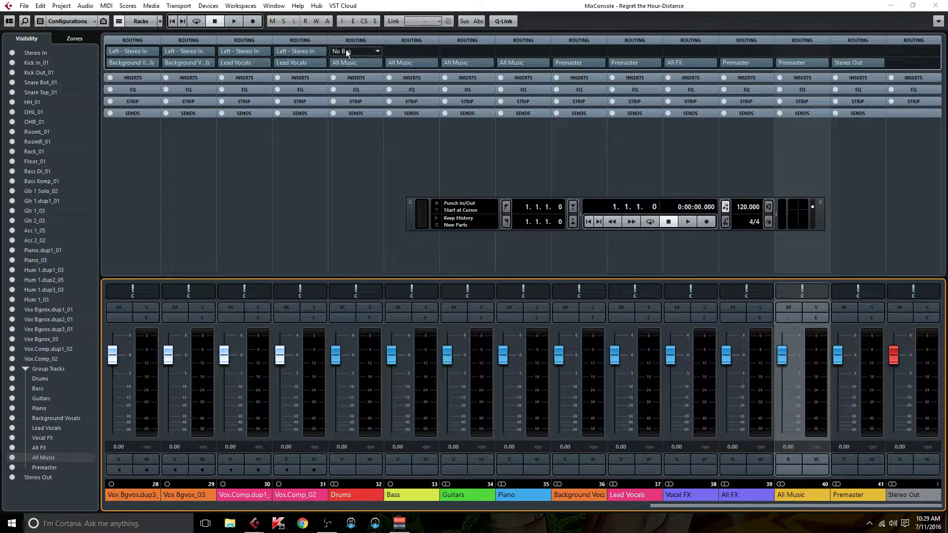
drag(666, 505, 137, 503)
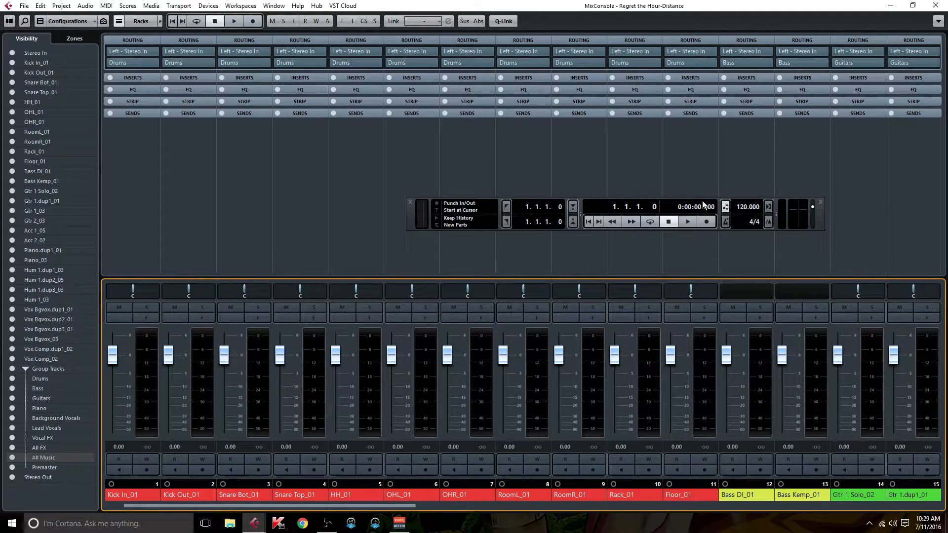
drag(399, 505, 523, 509)
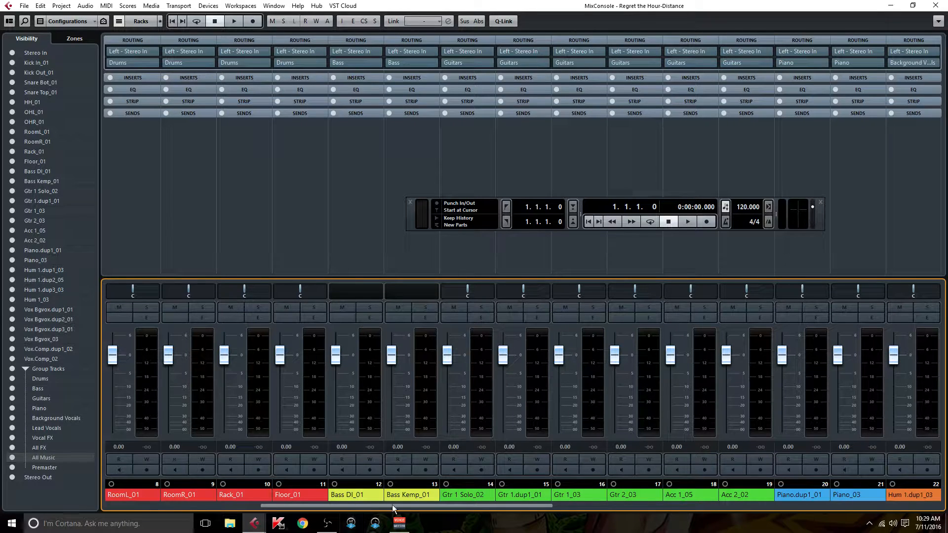
drag(392, 505, 773, 484)
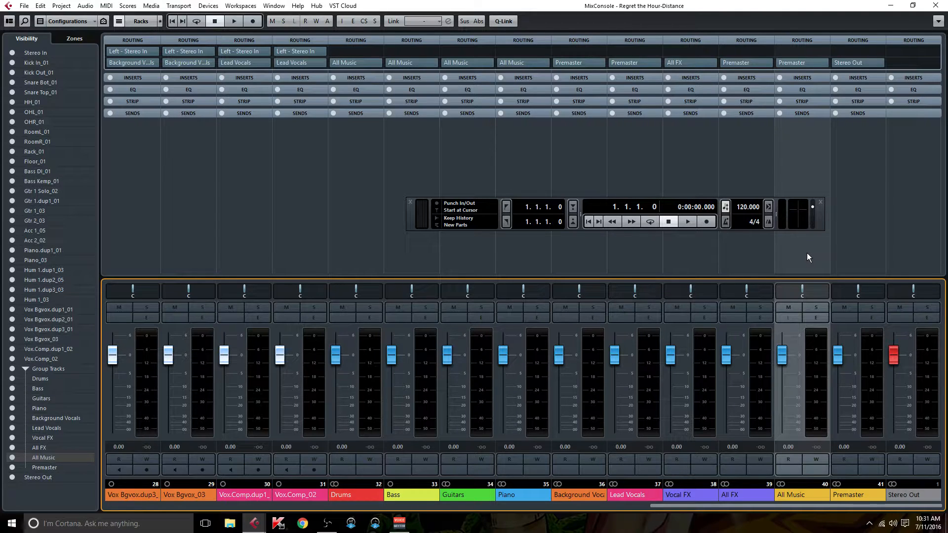
- Select the All Music group channel in the mixer, solo it briefly, and release the solo
click(636, 260)
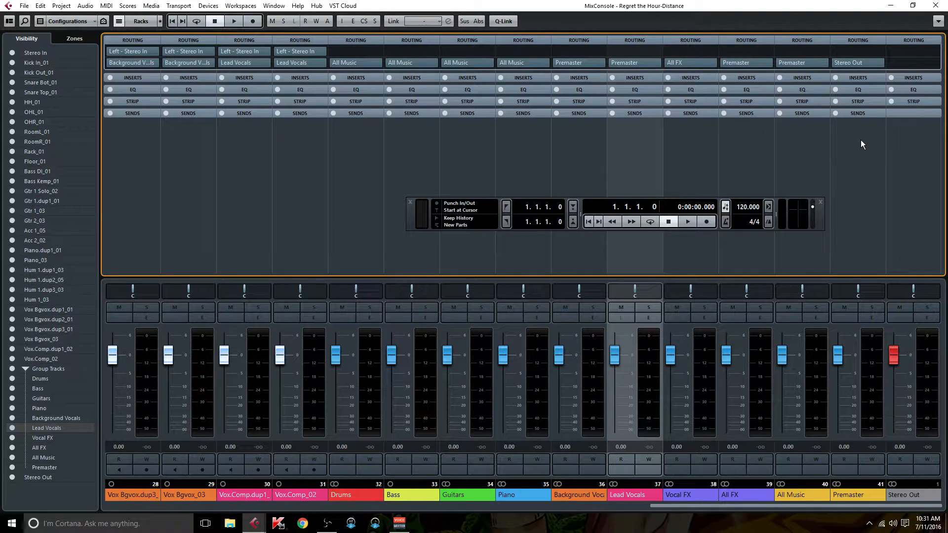
click(584, 129)
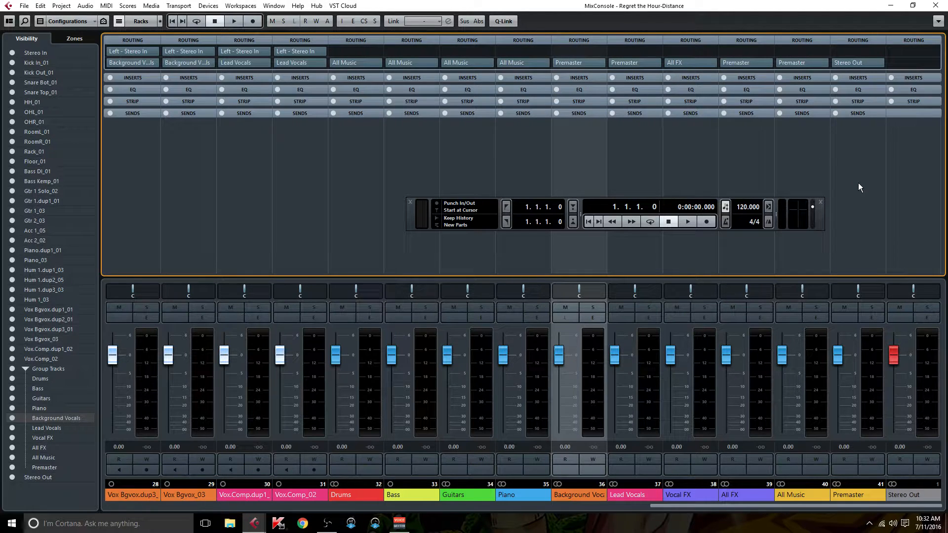
click(801, 168)
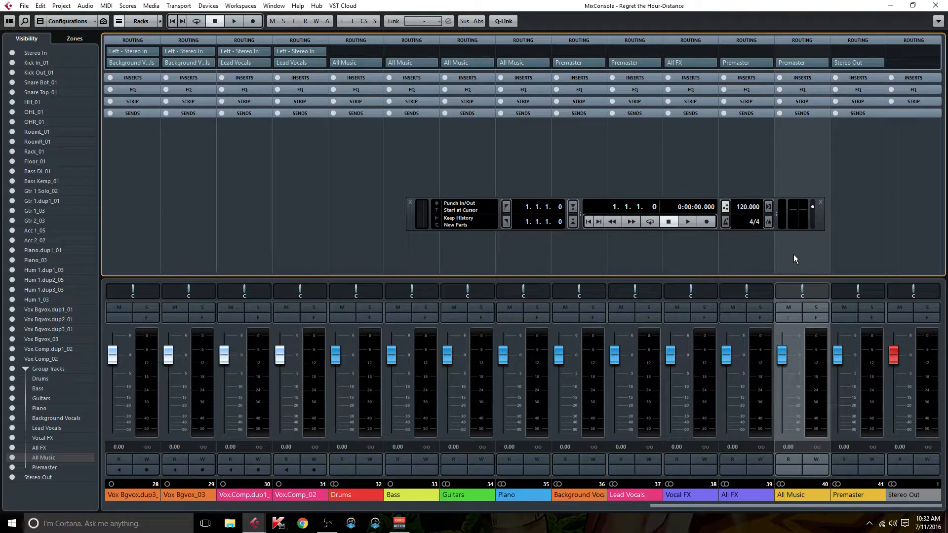
click(816, 307)
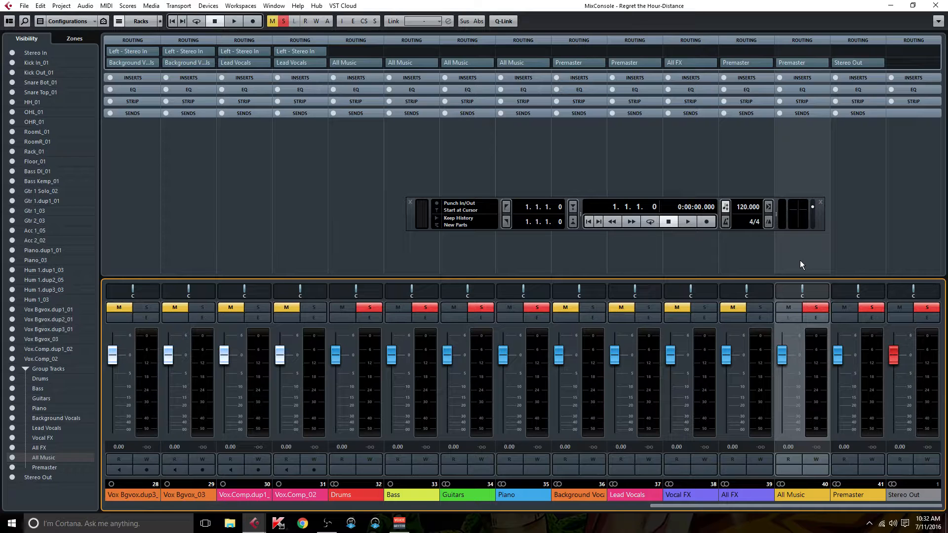
ctrl+click(814, 307)
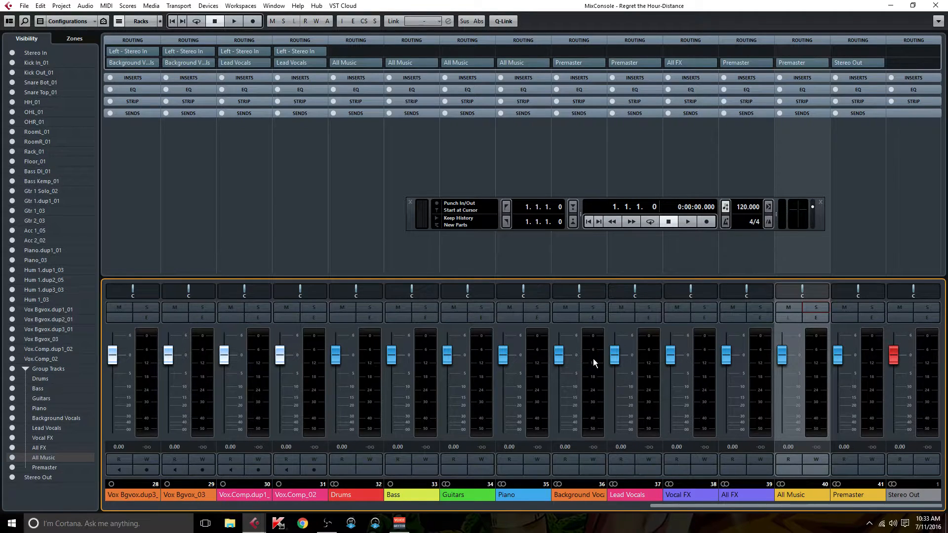
- Check the output routing of the Drums, Bass, Guitars and Piano group channels in the mixer
click(575, 262)
click(904, 241)
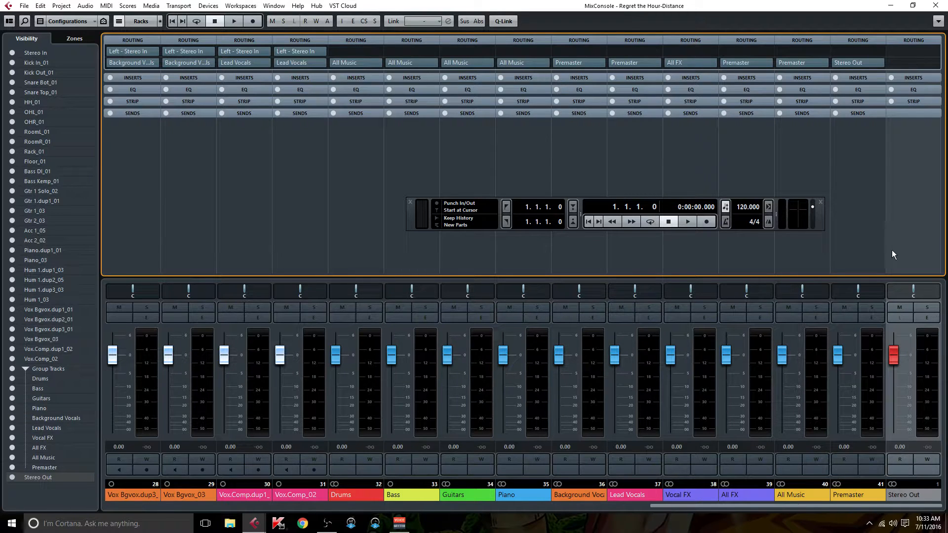
click(870, 250)
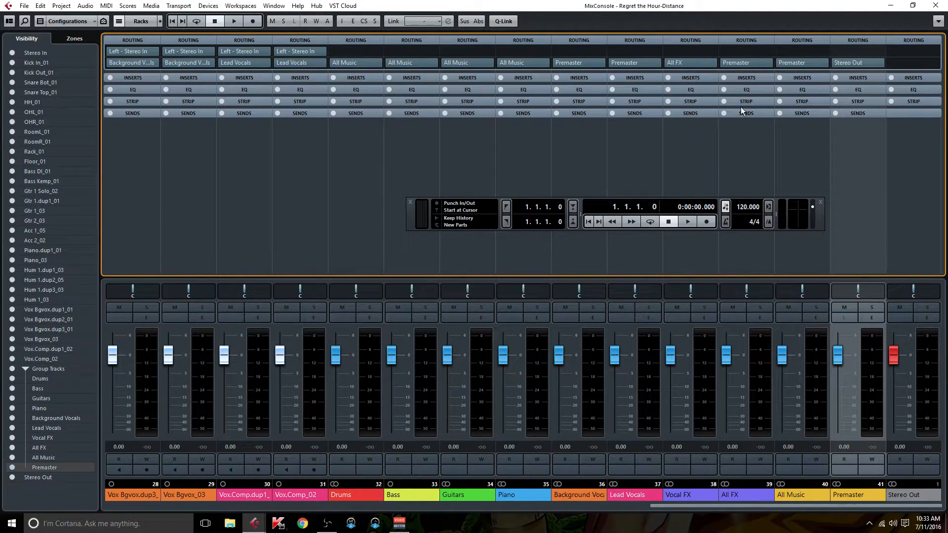
click(365, 147)
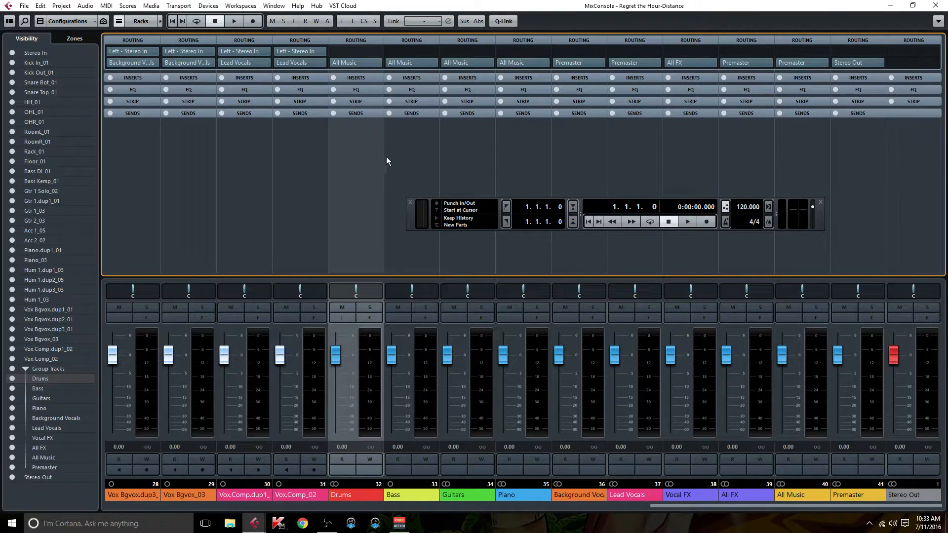
click(404, 163)
click(448, 160)
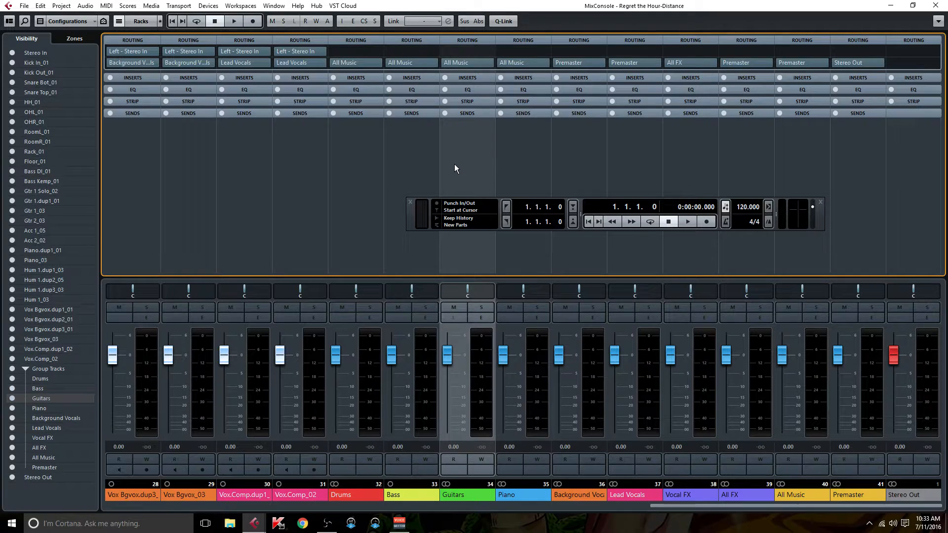
click(515, 164)
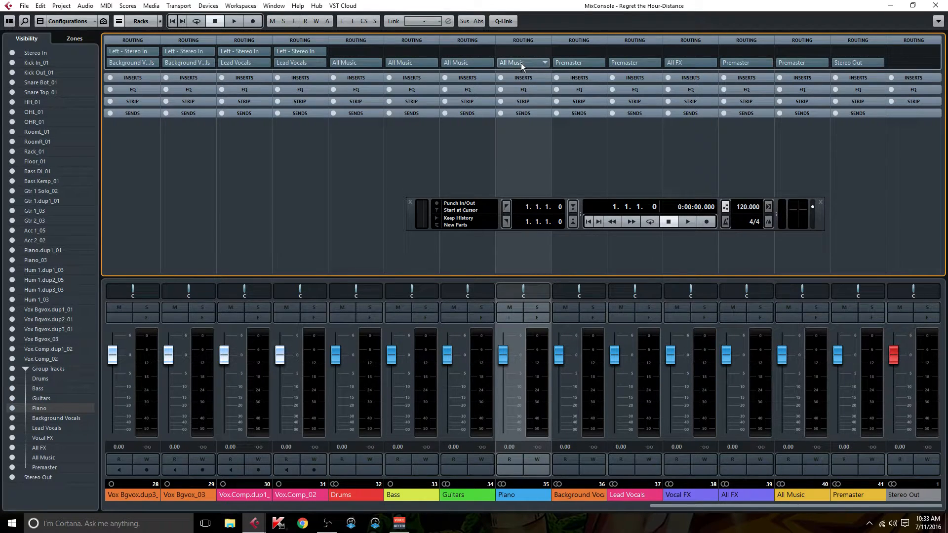
- Check the output routing of the Background Vocals, Lead Vocals, Vocal FX, All FX, All Music and Premaster group channels
click(587, 159)
click(639, 166)
click(580, 144)
click(618, 149)
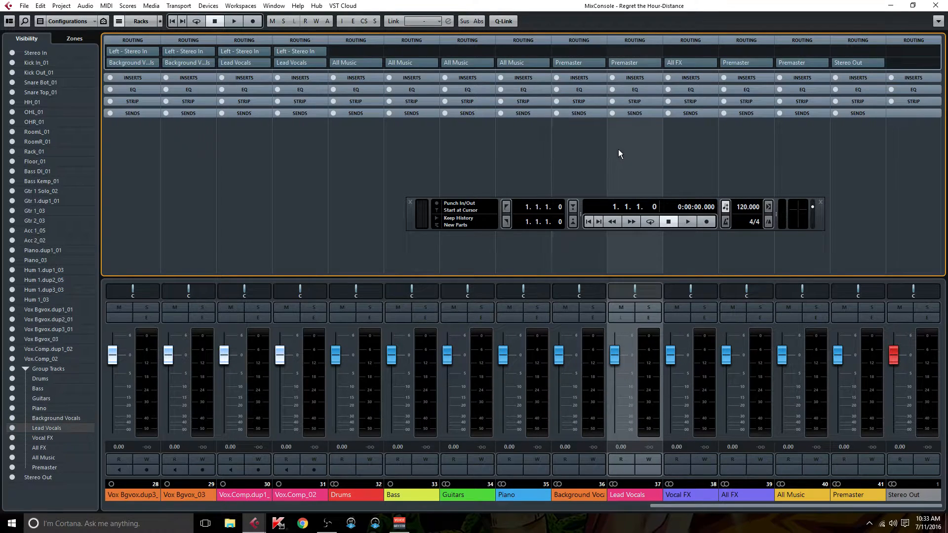
click(693, 147)
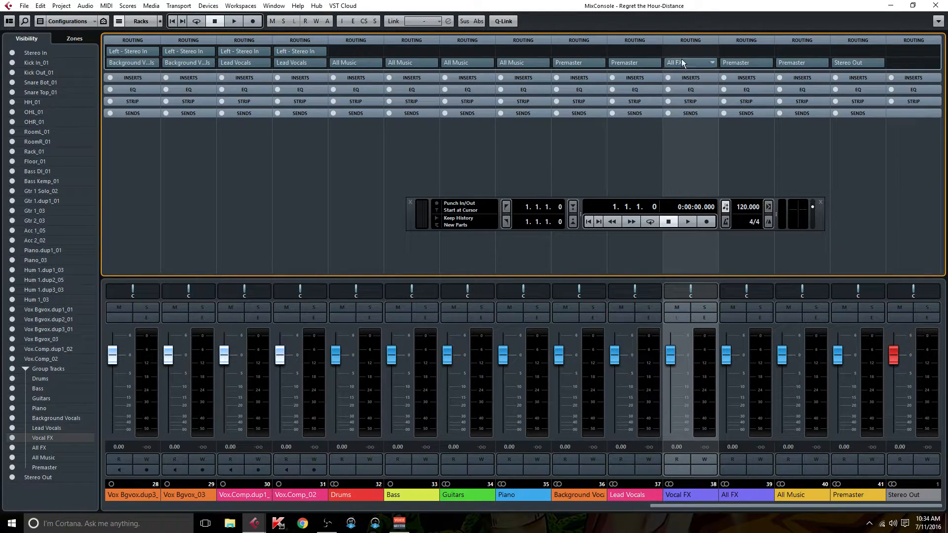
click(738, 154)
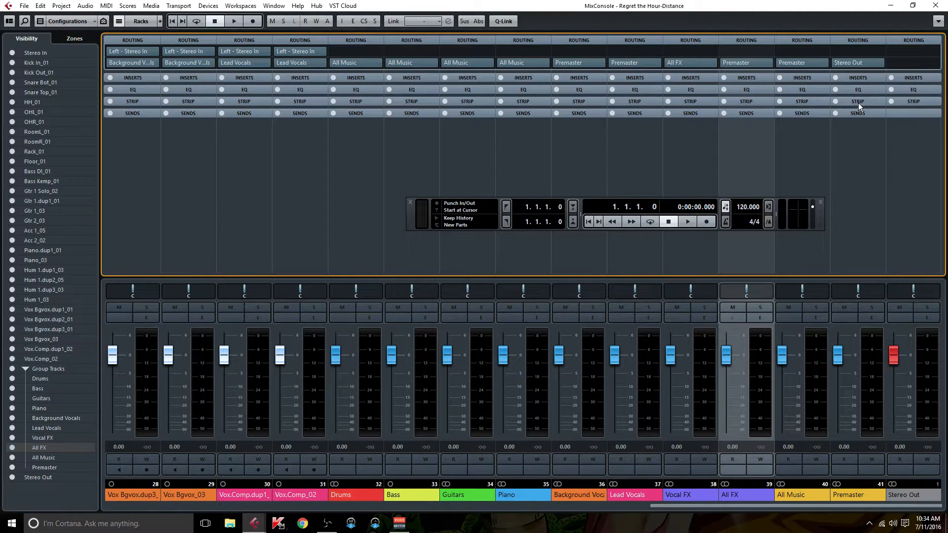
click(795, 141)
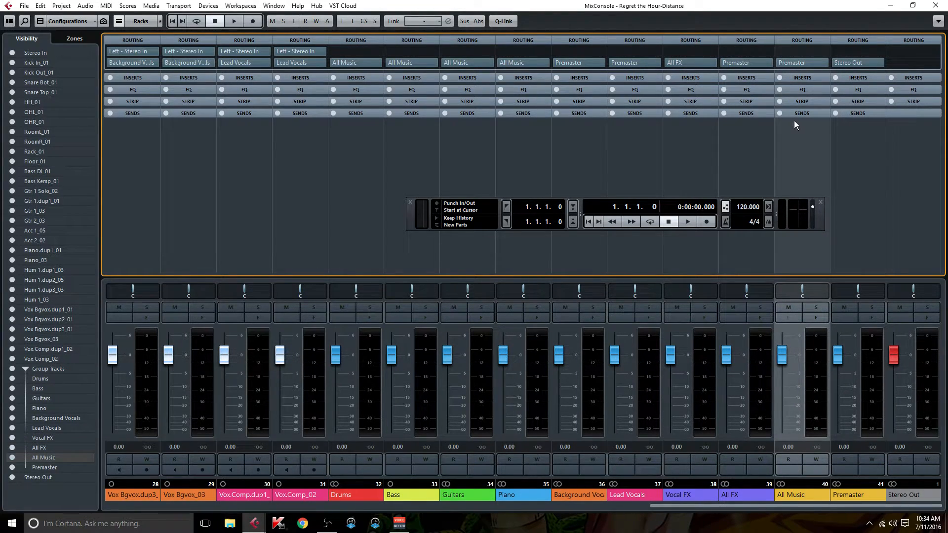
click(847, 147)
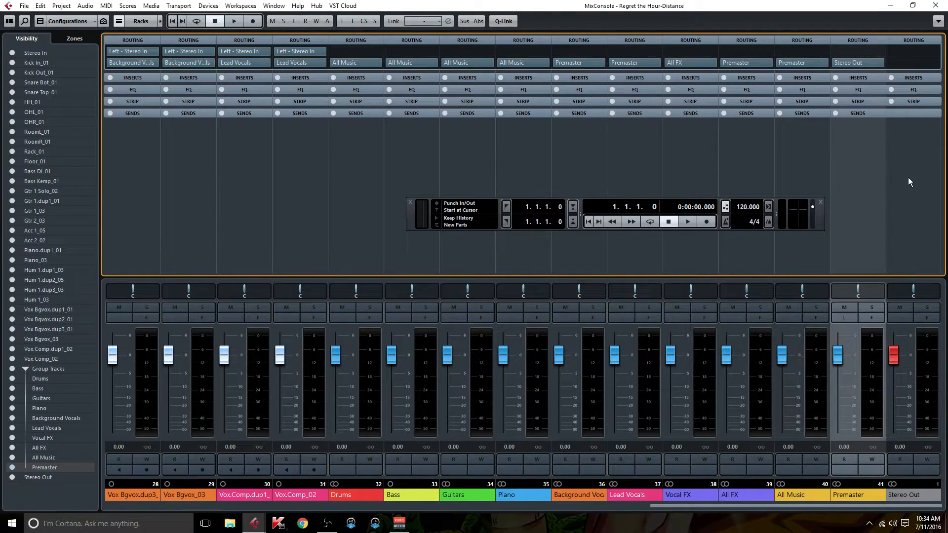
- Close the mixer and start playback of the project from bar 15
click(936, 6)
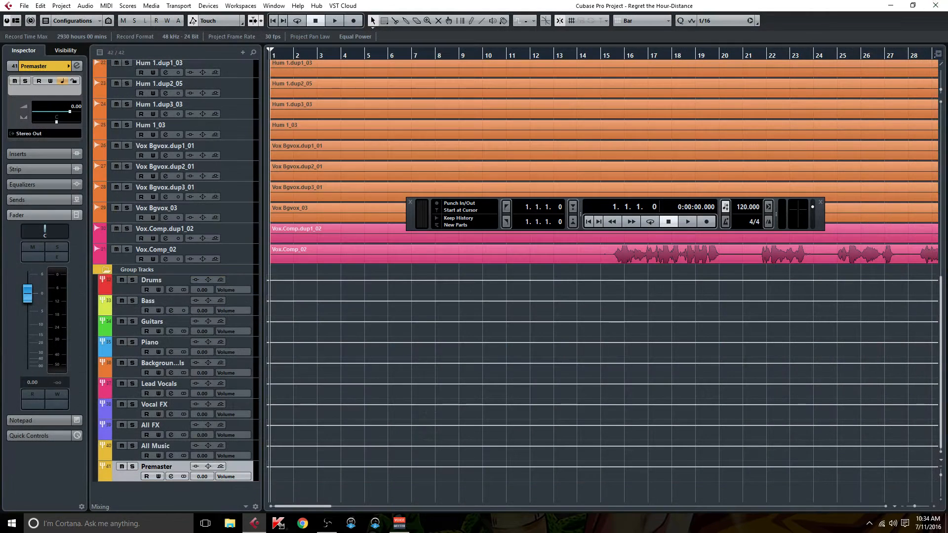
click(586, 58)
click(602, 54)
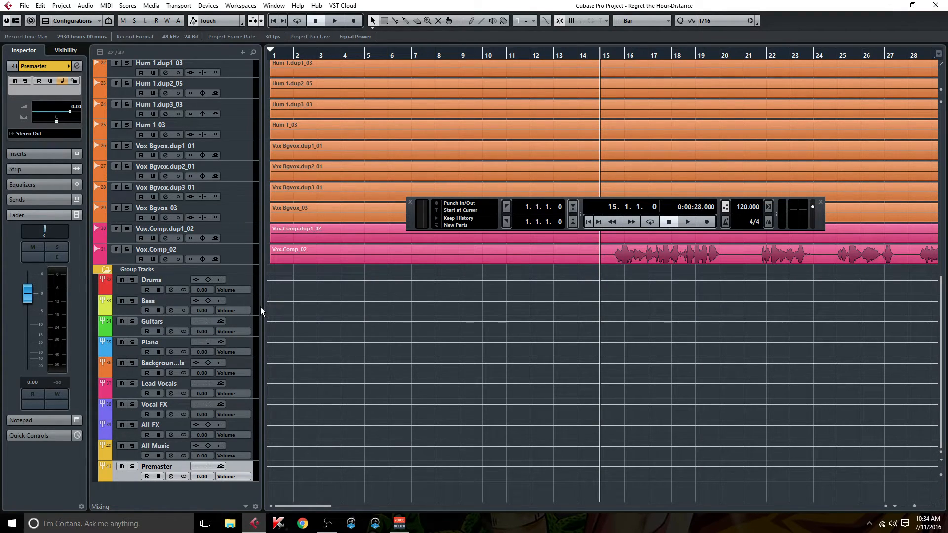
click(686, 222)
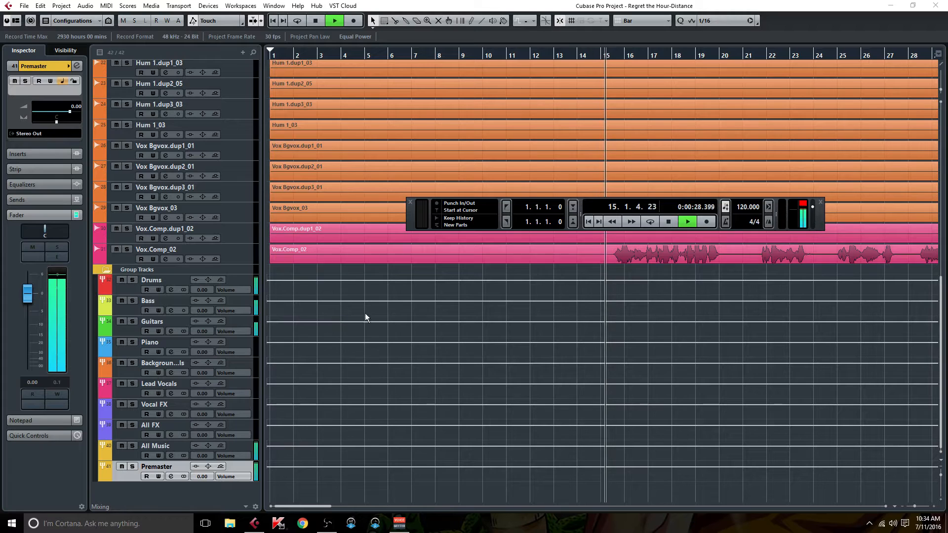
- Audition the All Music and Premaster groups in solo one after the other, moving the Transport panel clear of the tracks
click(132, 445)
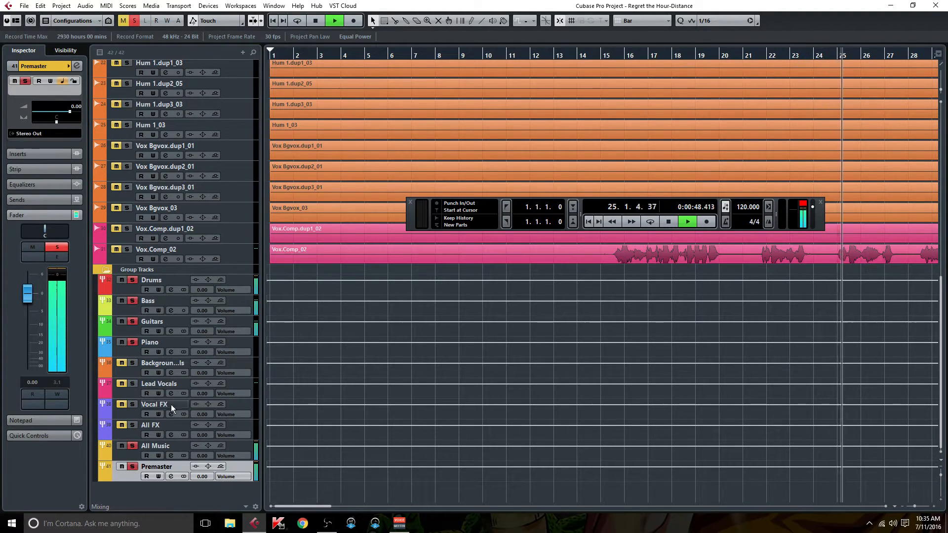
click(133, 446)
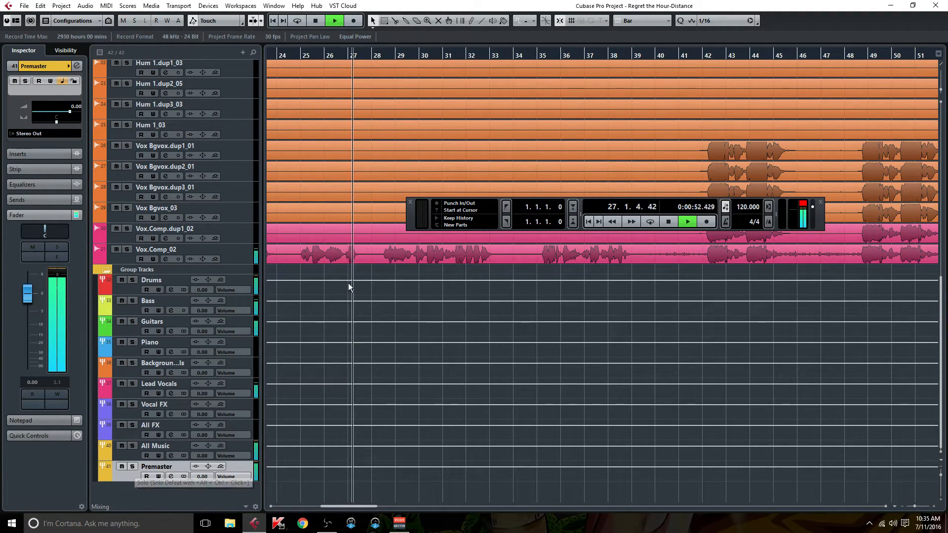
drag(414, 225, 410, 500)
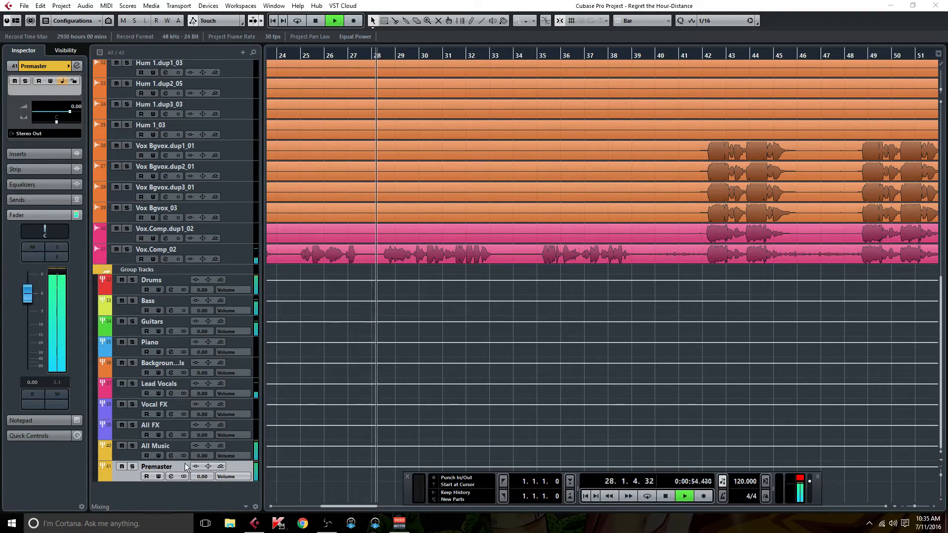
click(134, 465)
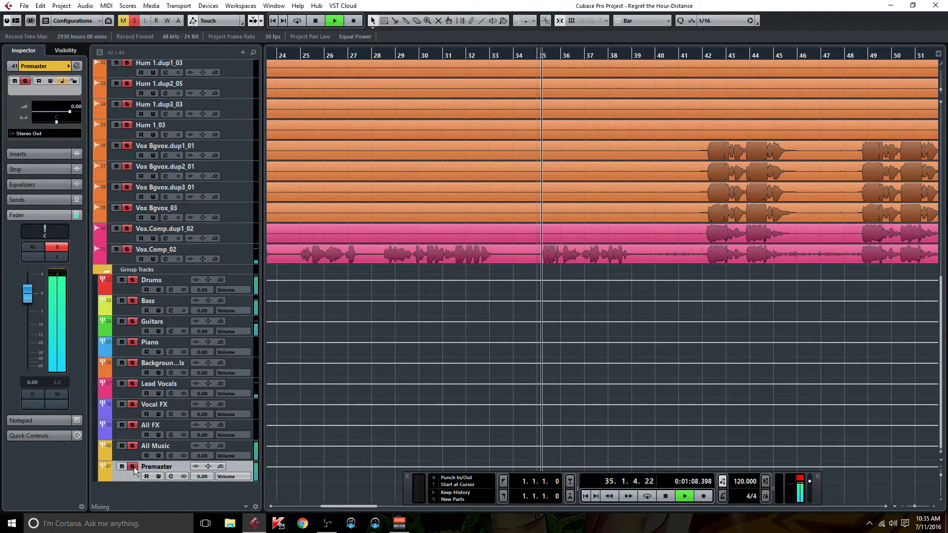
click(133, 467)
- Audition the Lead Vocals and Background Vocals groups in solo one after the other, releasing each solo
click(132, 384)
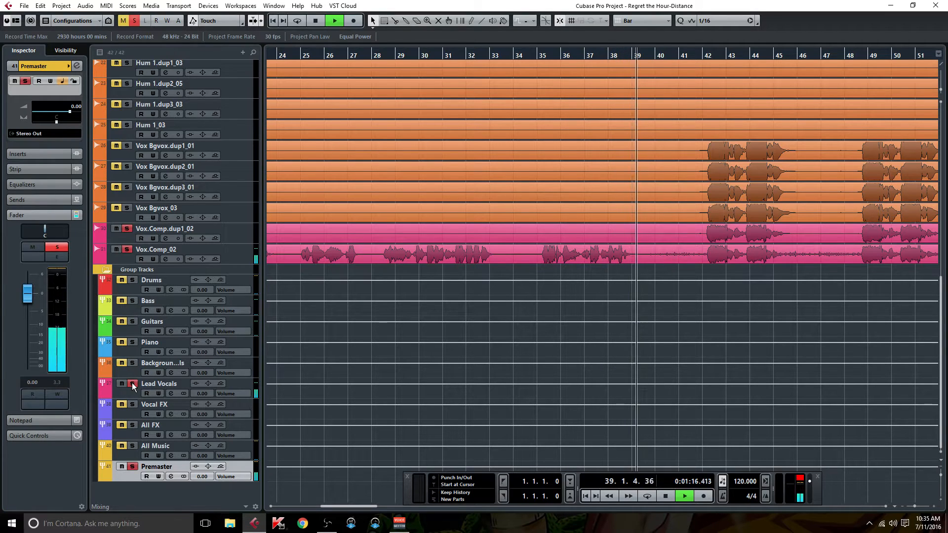
click(132, 383)
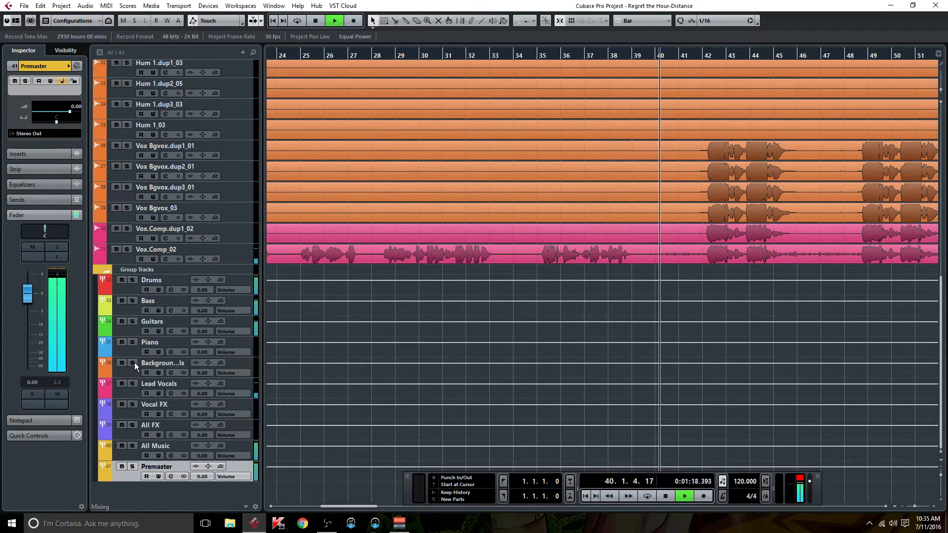
click(133, 362)
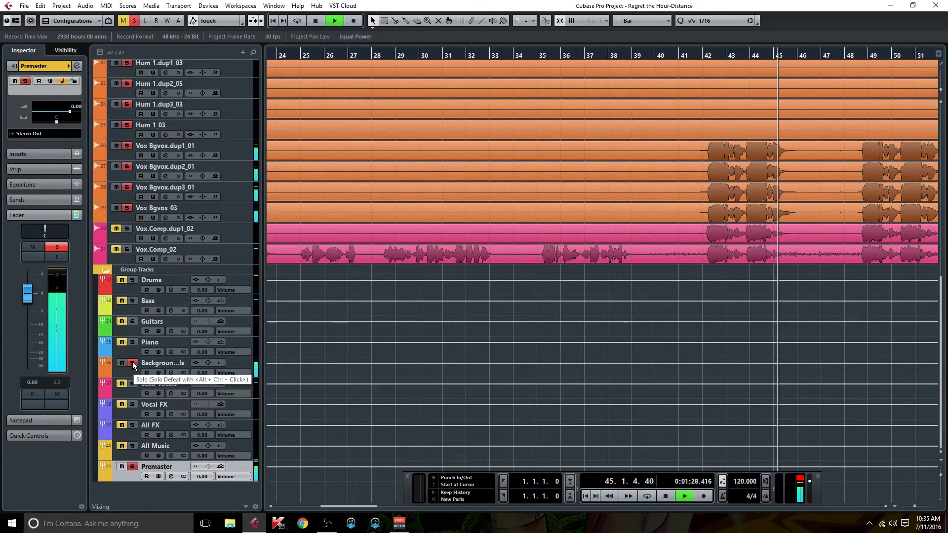
click(132, 362)
scroll(296, 366, up, 5)
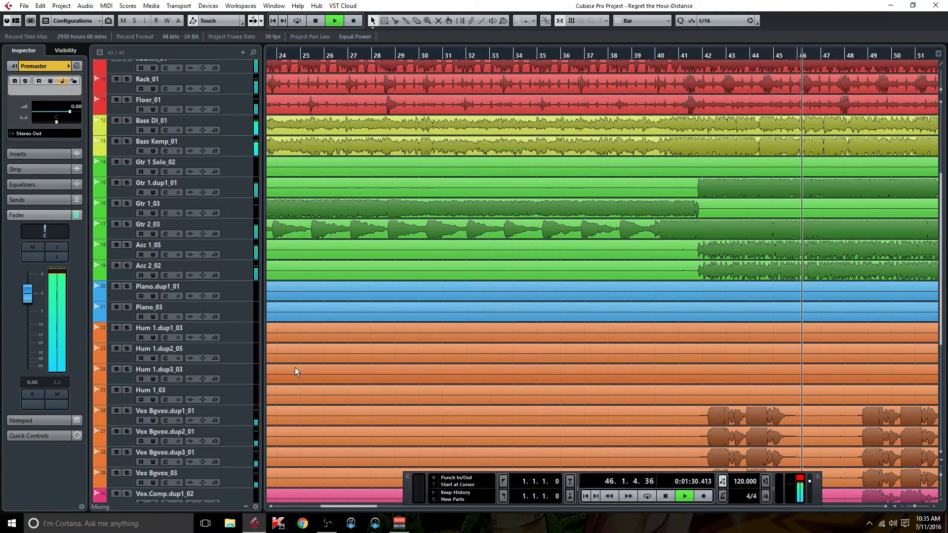
- Audition the Guitars and Bass groups in solo one after the other, checking the guitar tracks and releasing each solo
scroll(276, 372, down, 5)
click(132, 321)
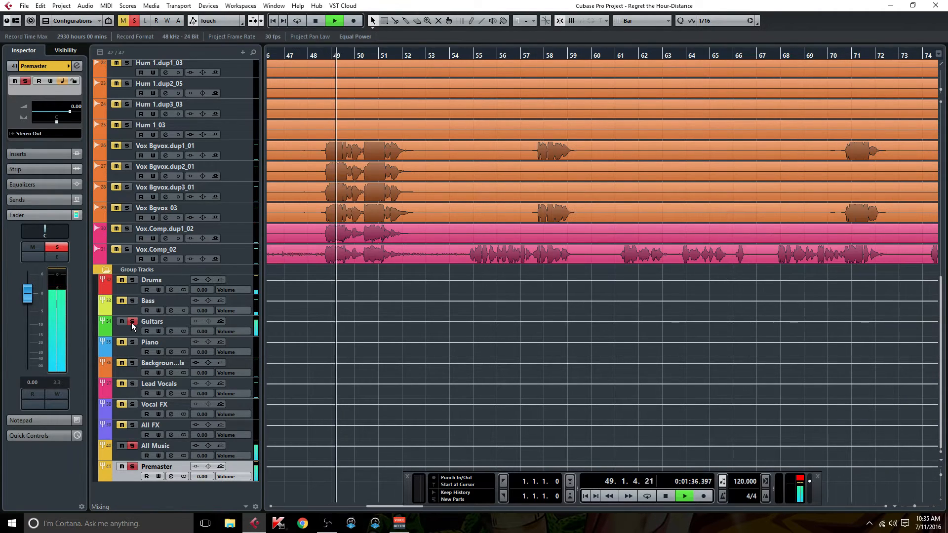
scroll(285, 358, up, 10)
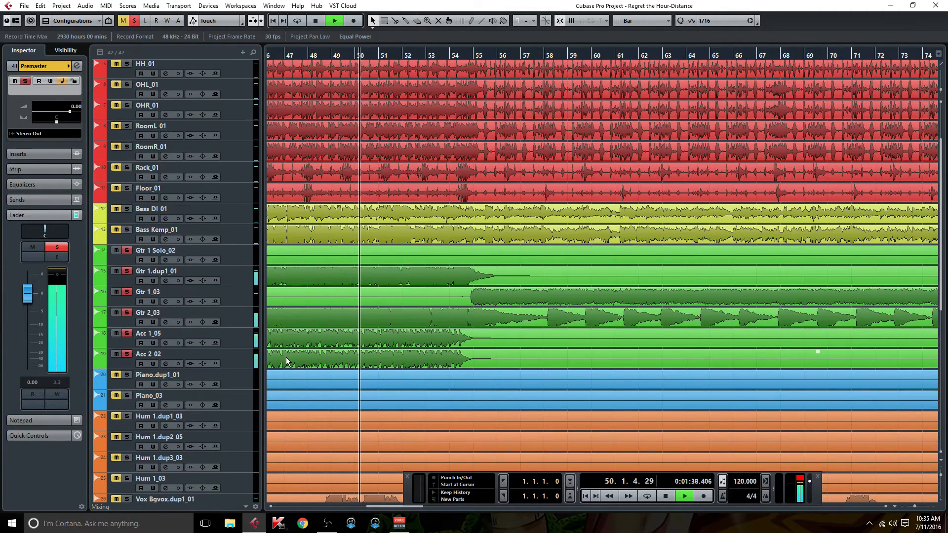
scroll(287, 370, down, 3)
scroll(217, 431, down, 6)
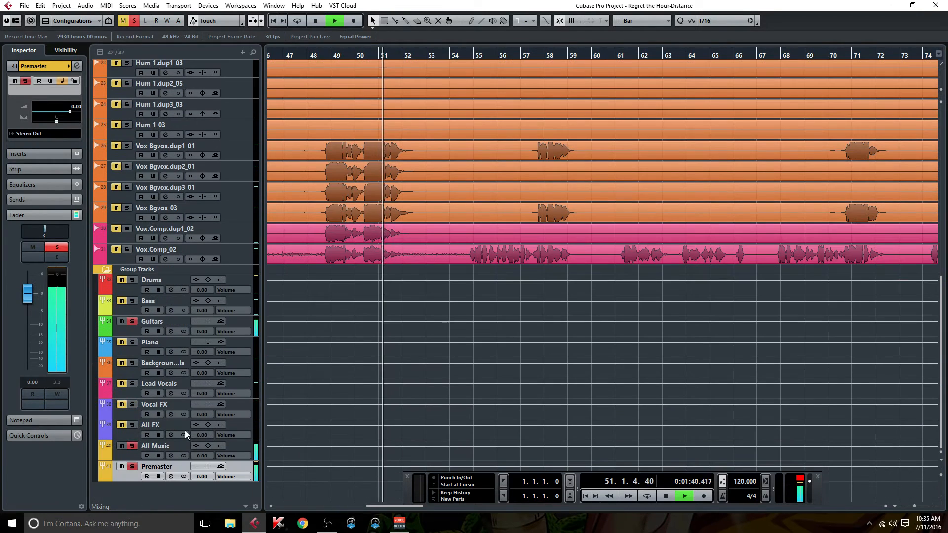
click(132, 321)
click(132, 301)
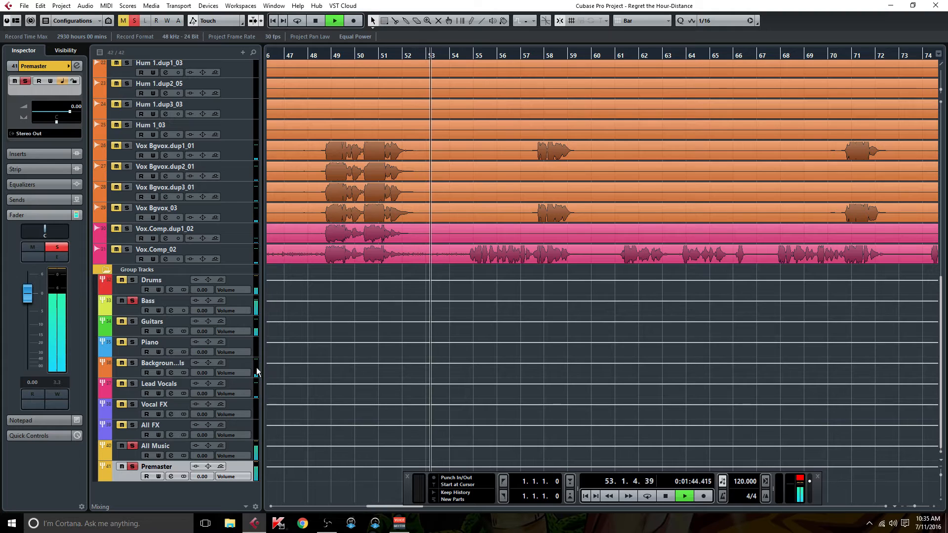
click(132, 300)
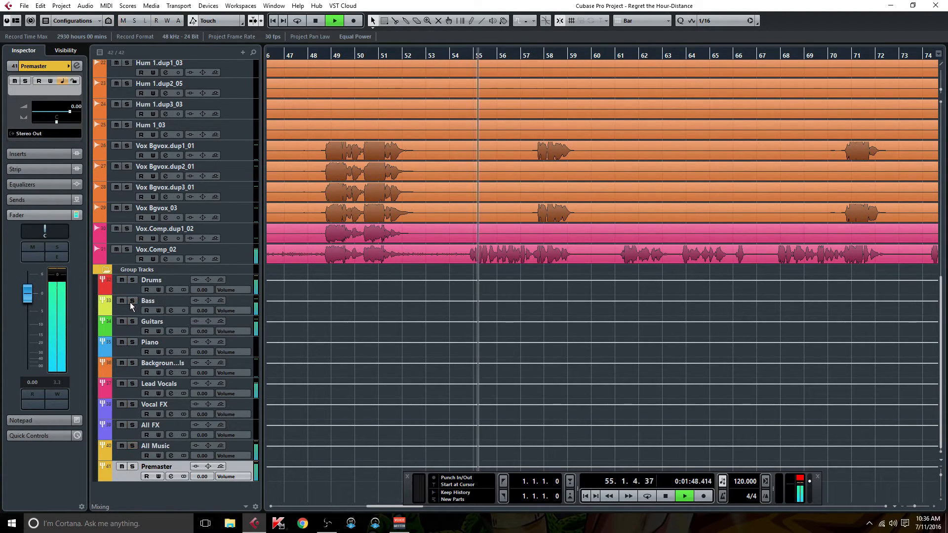
- Audition the Drums group in solo, move playback to about bar 98 and release the Drums solo
drag(387, 505, 406, 505)
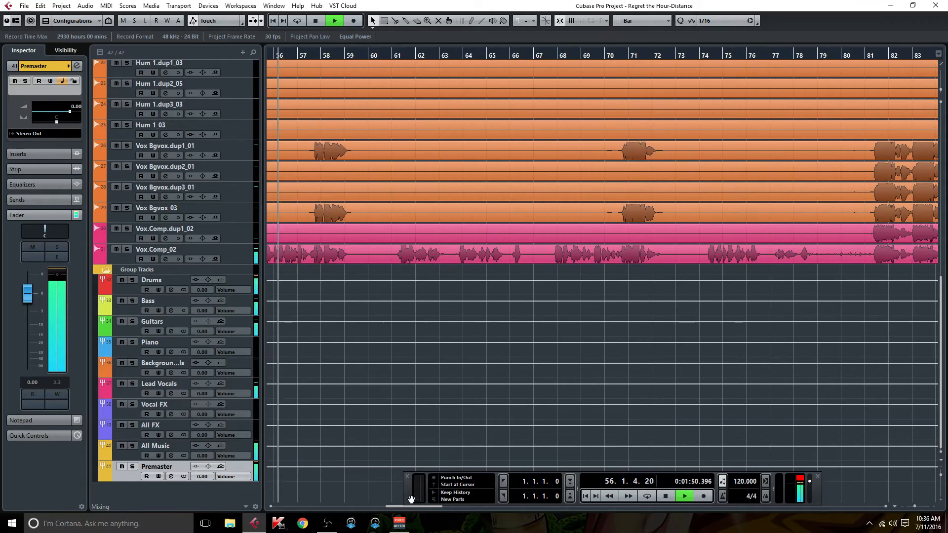
scroll(460, 423, up, 10)
scroll(460, 423, down, 10)
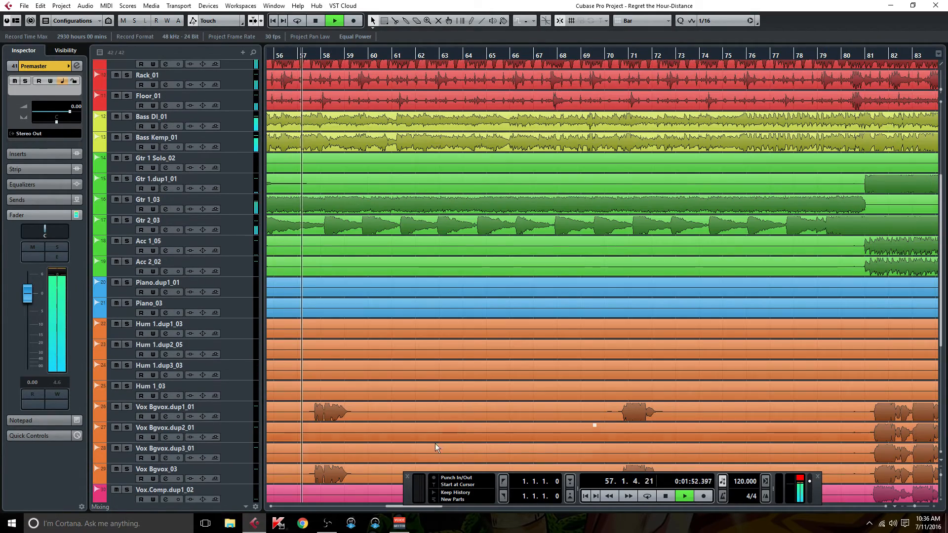
click(132, 452)
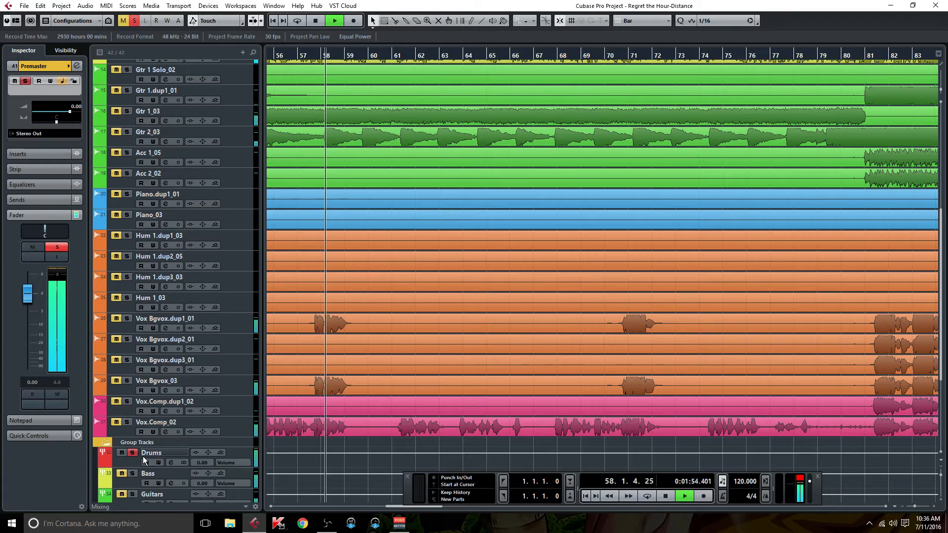
drag(410, 494, 472, 517)
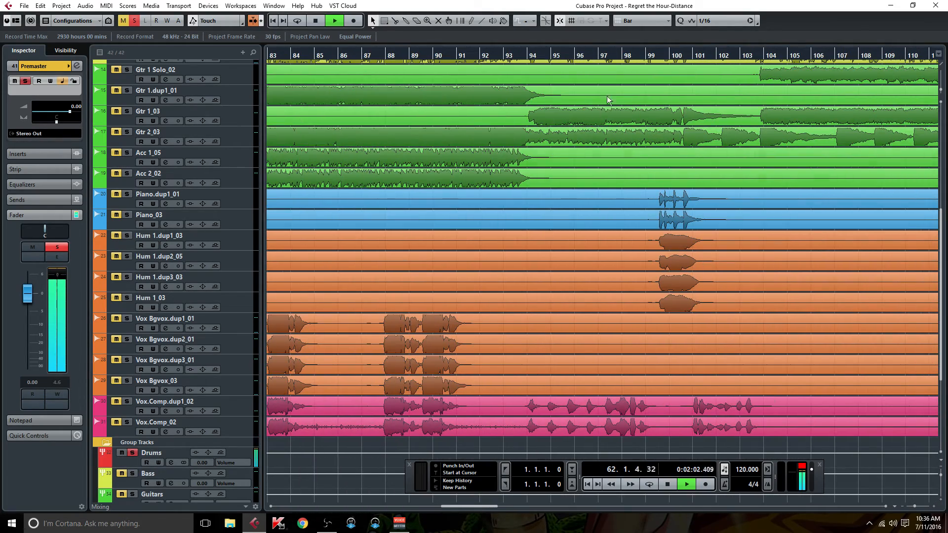
click(635, 56)
click(127, 452)
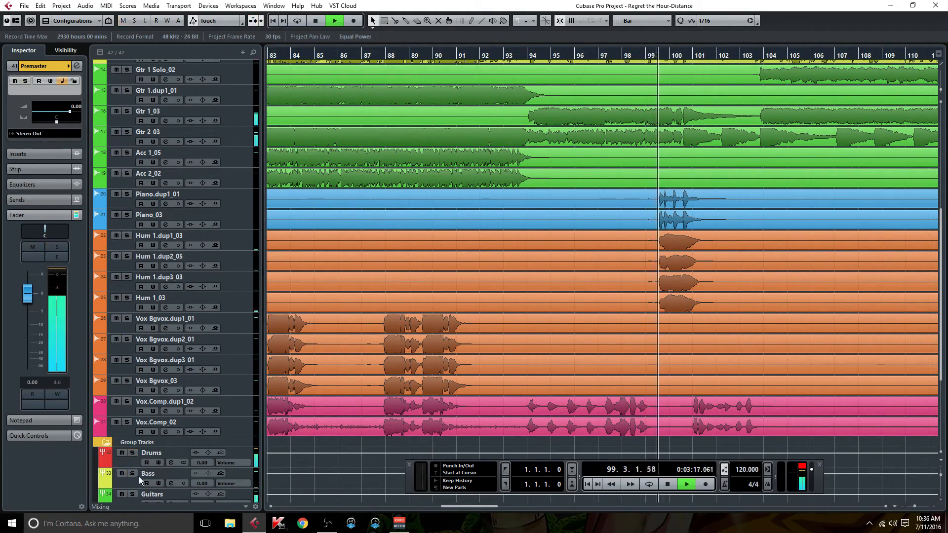
- Audition the Piano group in solo around bar 99, stop playback and release the solo
scroll(138, 475, down, 3)
click(135, 428)
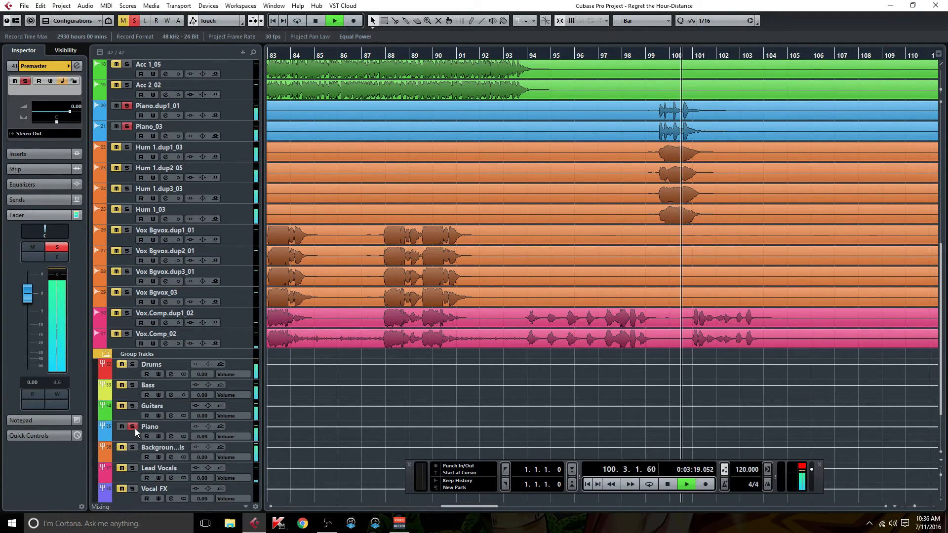
scroll(135, 428, up, 3)
click(646, 58)
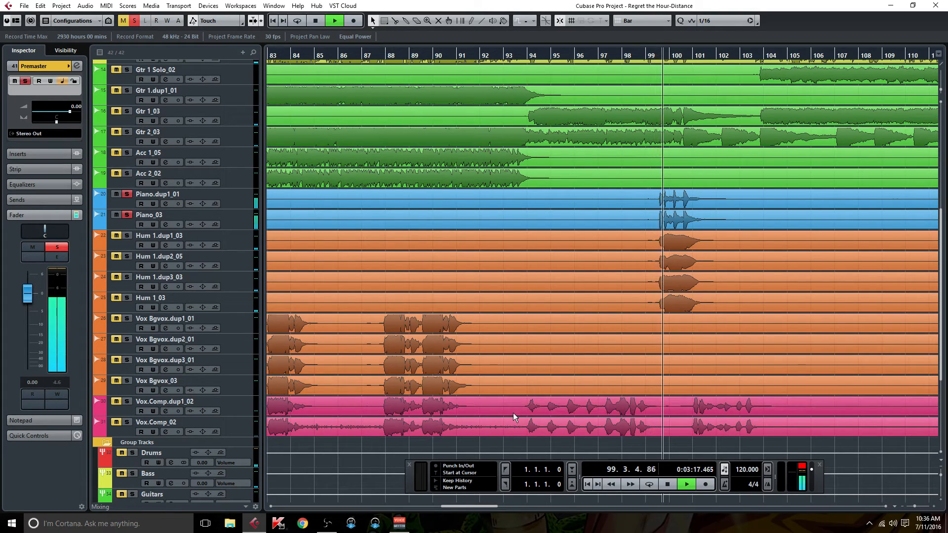
scroll(514, 413, down, 6)
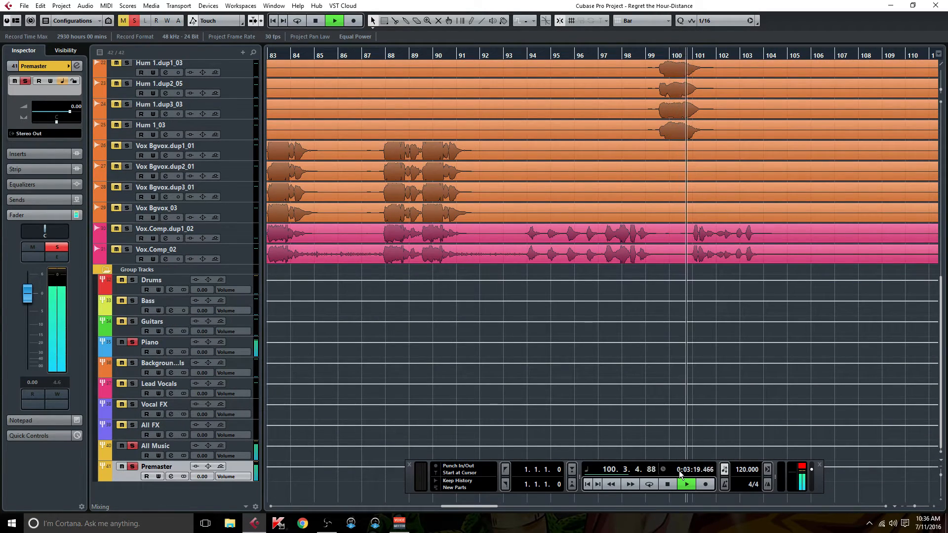
key(space)
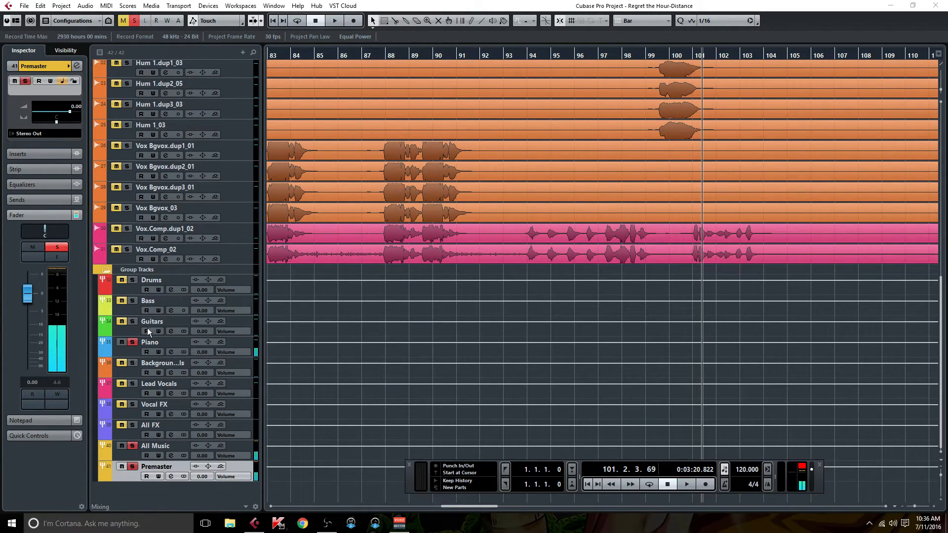
click(133, 342)
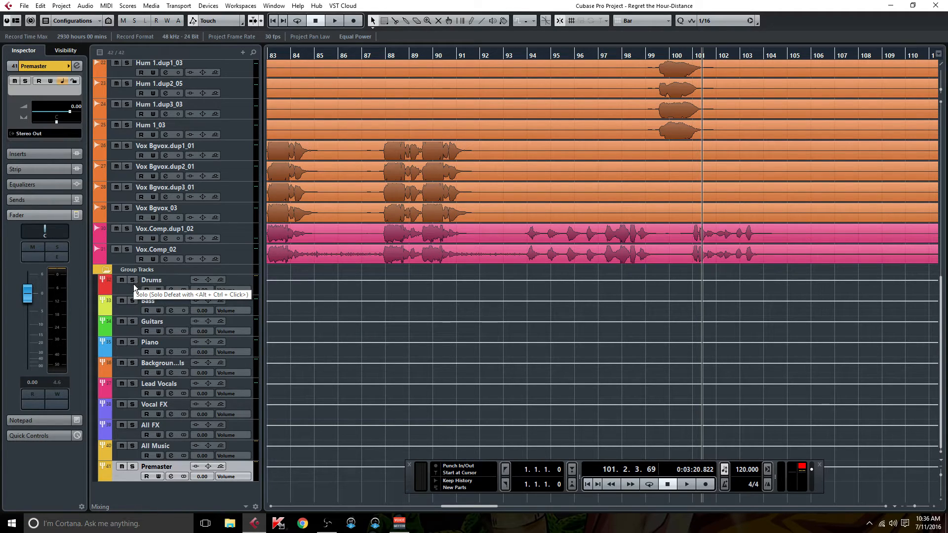
- Solo the Kick In_01, Kick Out_01 and Snare Bot_01 tracks and clear all solos
scroll(190, 275, up, 10)
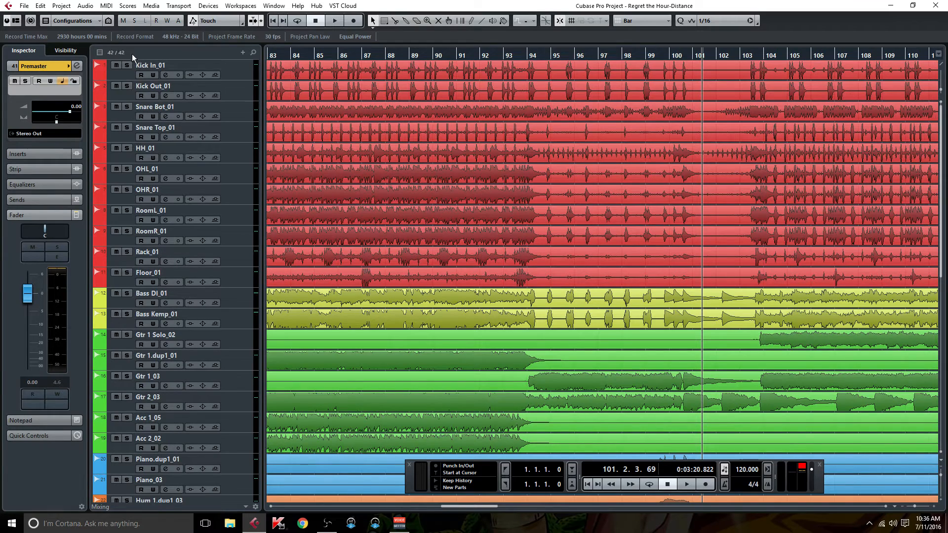
click(126, 65)
click(127, 107)
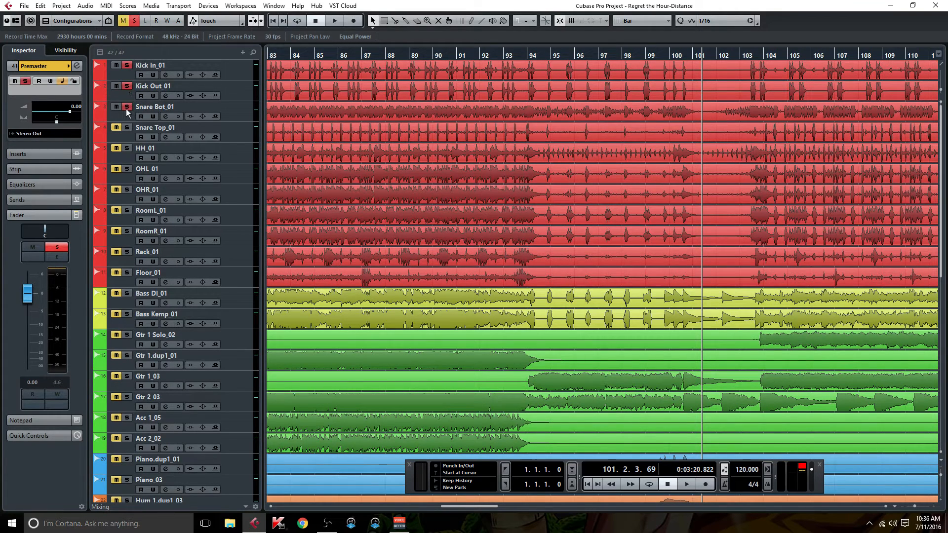
click(134, 21)
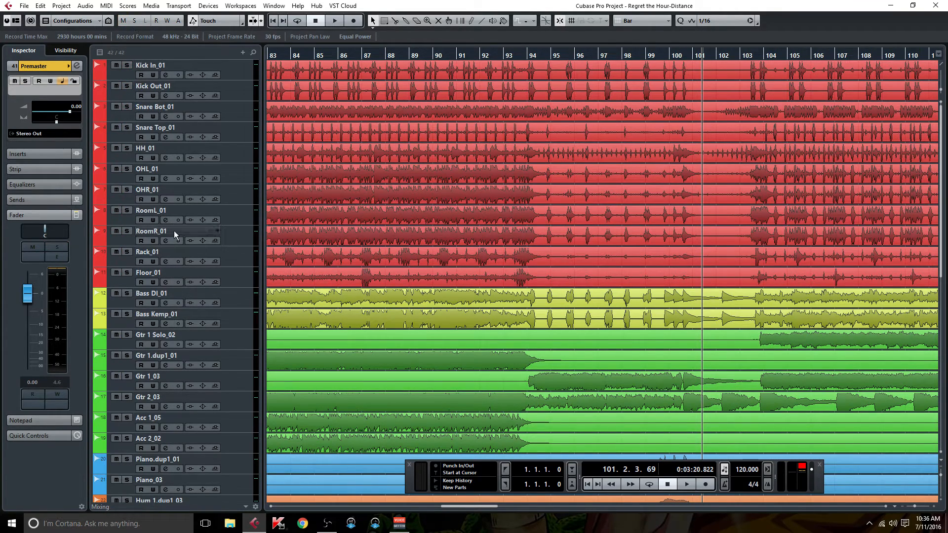
- Open the Drums group's channel settings and reset its peak level meter
scroll(173, 229, down, 5)
scroll(188, 282, down, 5)
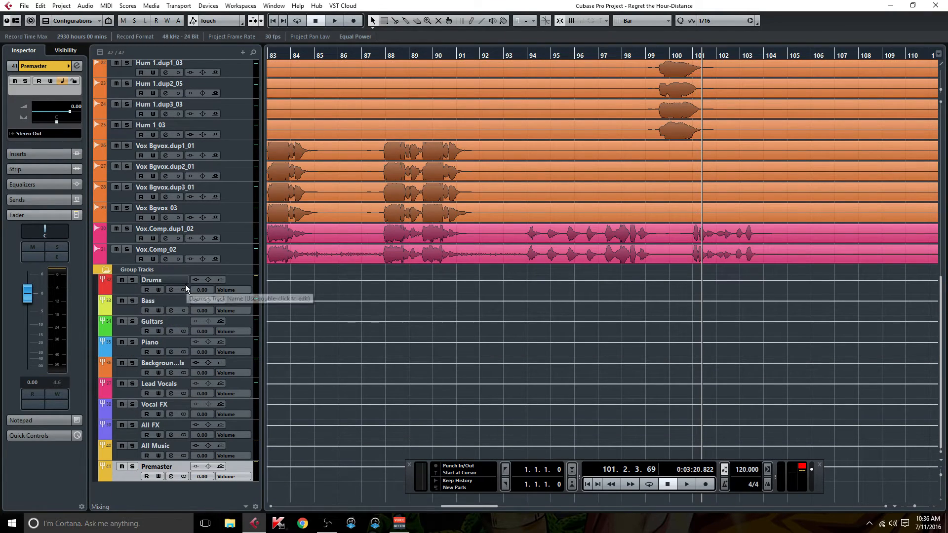
click(171, 289)
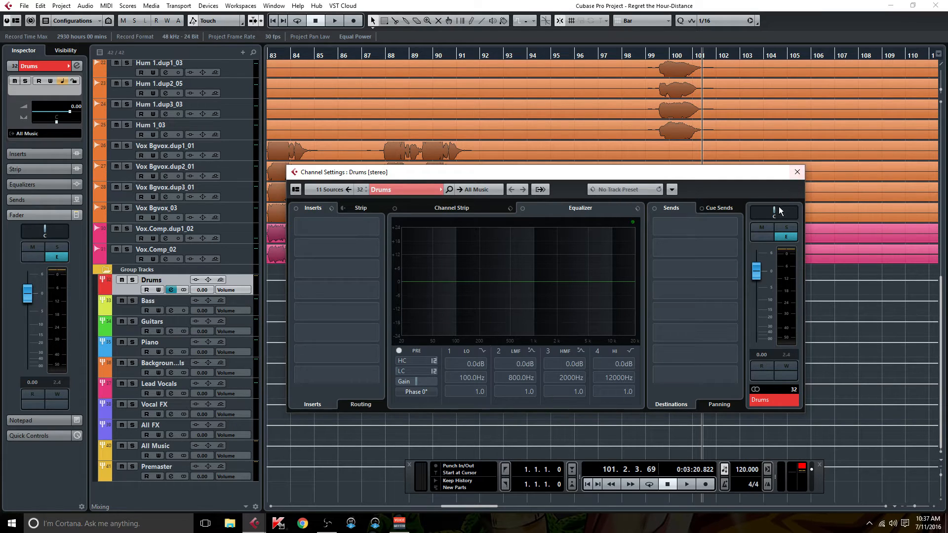
click(780, 249)
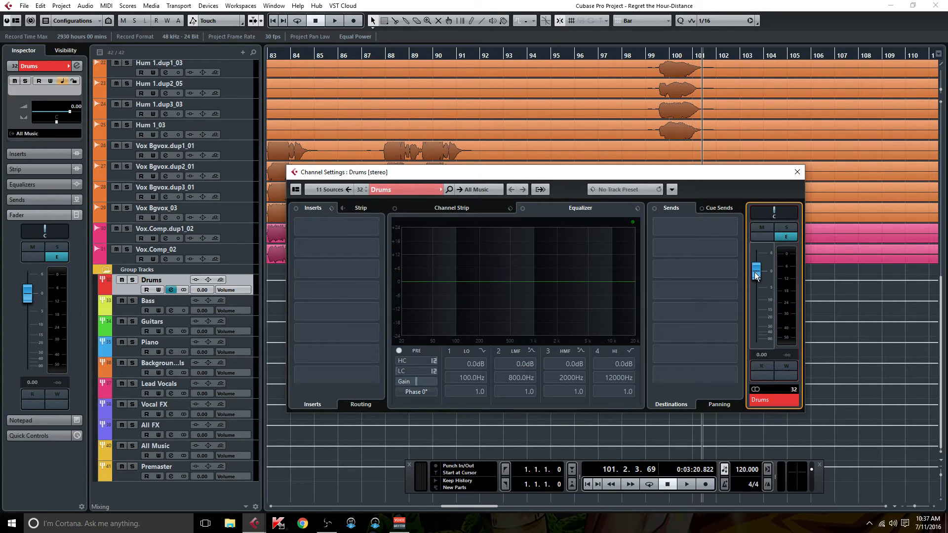
- Check the channel settings of the Kick In_01 track at the start of the track list and close them
drag(940, 302, 925, 122)
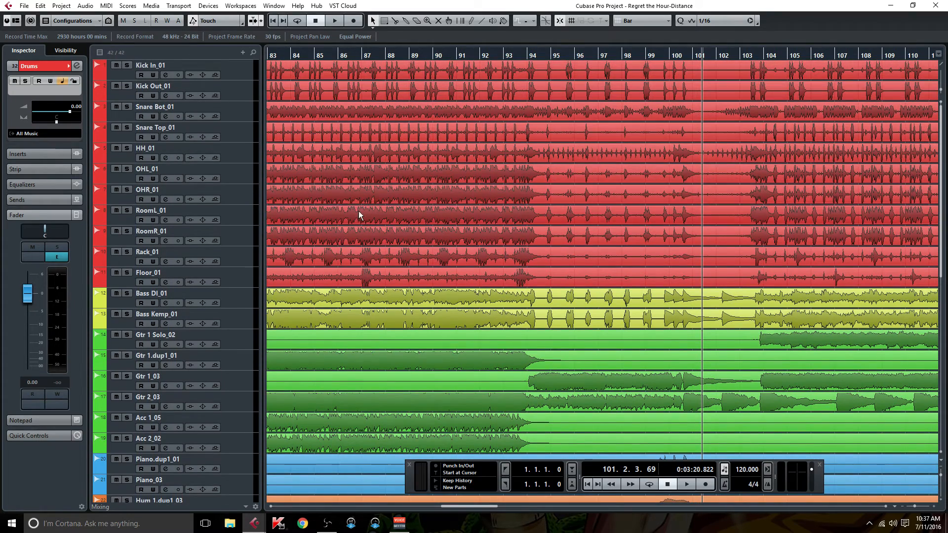
click(164, 75)
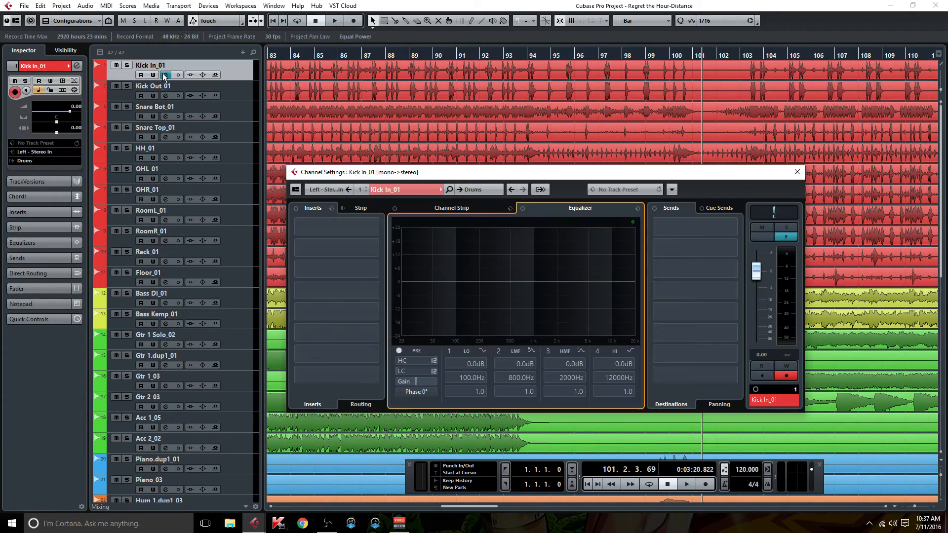
click(797, 172)
- Reopen the Drums group's channel settings to check its fader and close them
scroll(301, 318, down, 6)
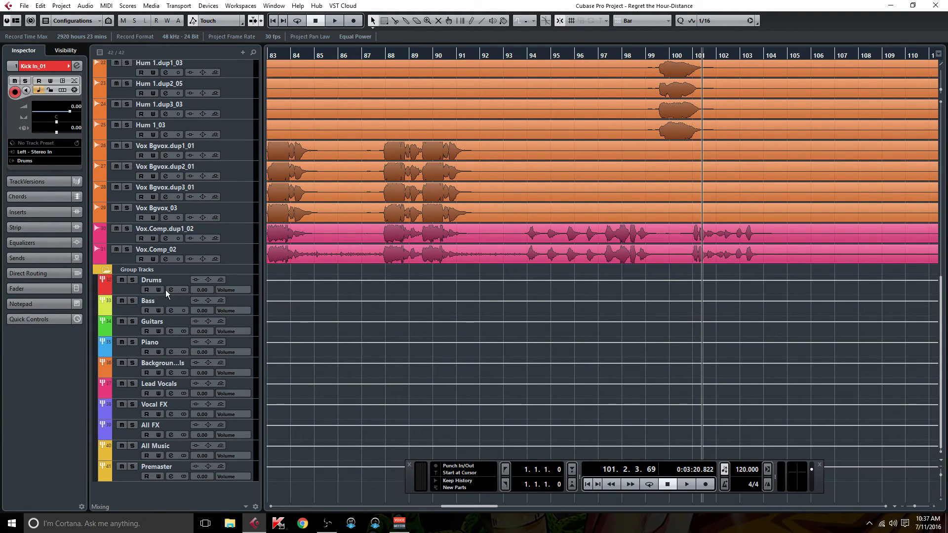
click(169, 289)
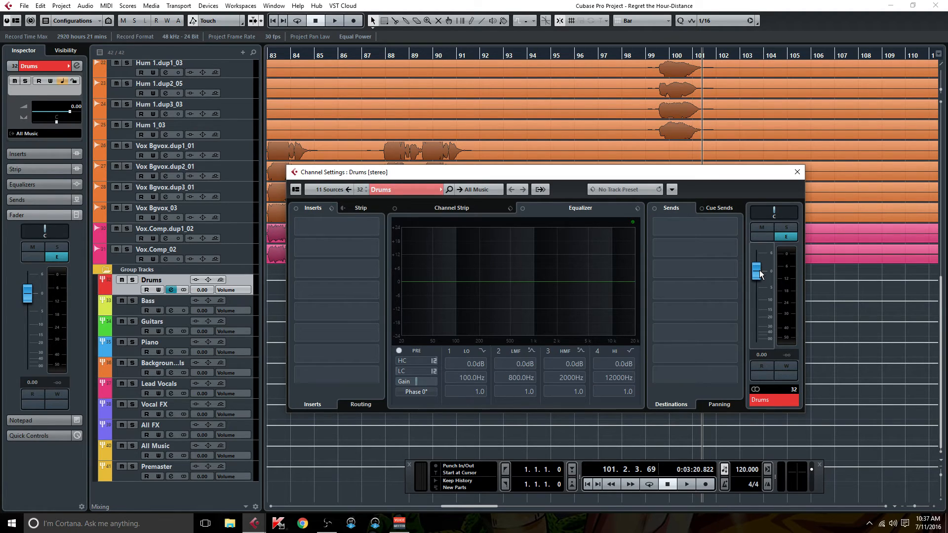
click(797, 172)
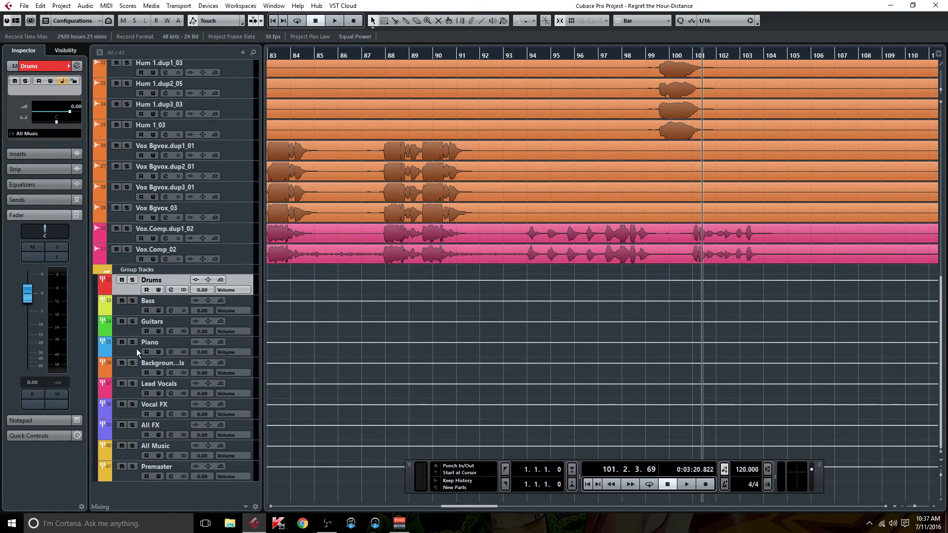
- Collapse the Group Tracks folder and look over the audio tracks above it
click(106, 270)
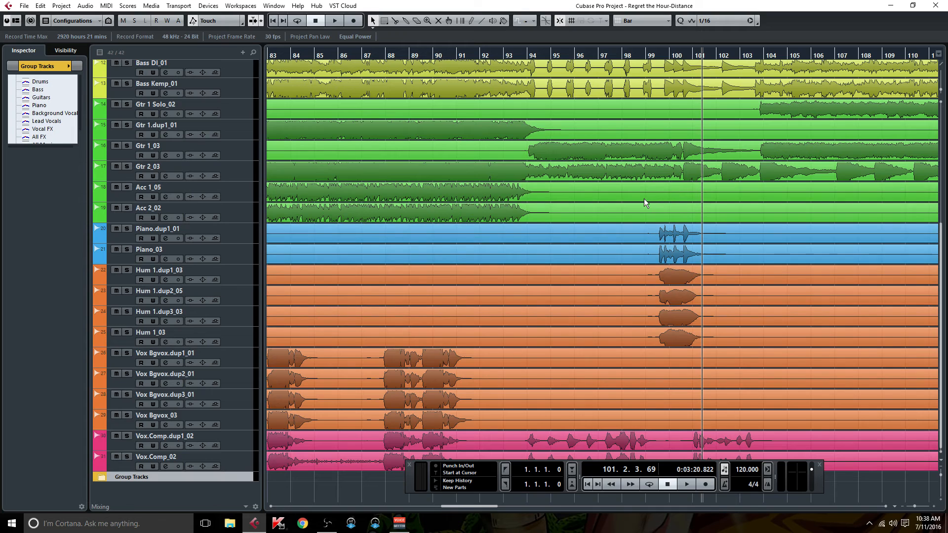
scroll(644, 203, up, 5)
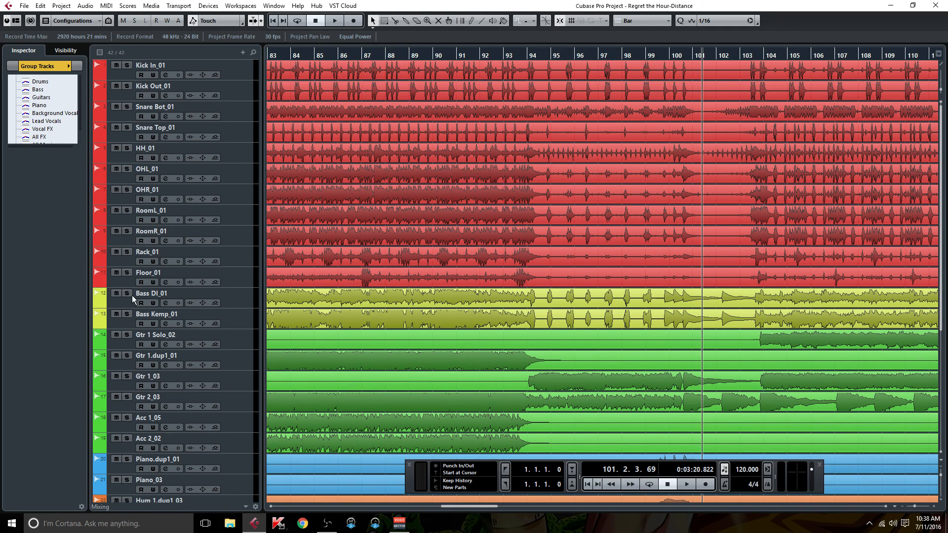
scroll(123, 292, down, 5)
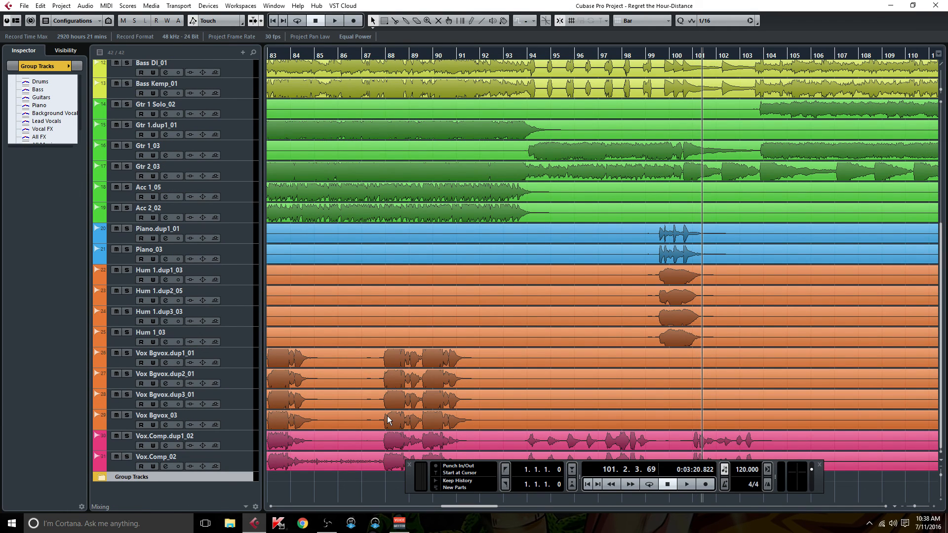
scroll(389, 416, up, 4)
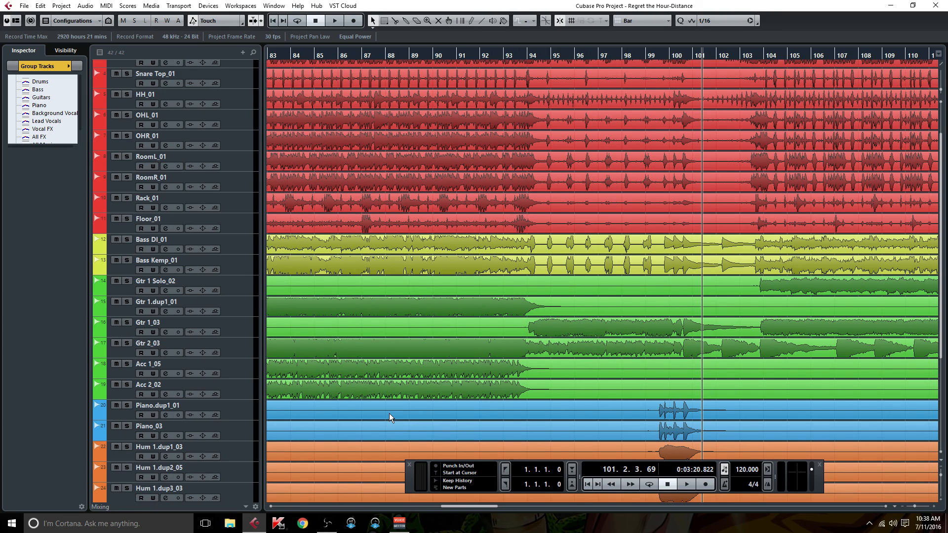